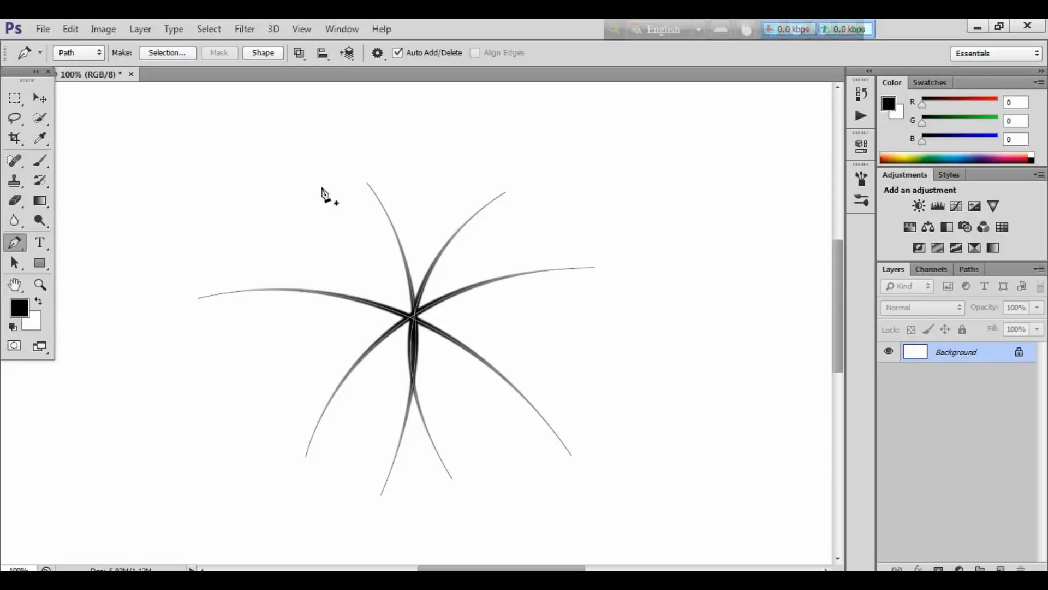
Undo the drawn strokes and their paths one after another until the canvas is blank.
{"action": "key", "text": "ctrl+alt+z"}
{"action": "key", "text": "ctrl+alt+z"}
{"action": "key", "text": "ctrl+alt+z"}
{"action": "key", "text": "ctrl+alt+z"}
{"action": "key", "text": "ctrl+alt+z"}
{"action": "key", "text": "ctrl+alt+z"}
{"action": "key", "text": "ctrl+alt+z"}
{"action": "key", "text": "ctrl+alt+z"}
{"action": "key", "text": "ctrl+alt+z"}
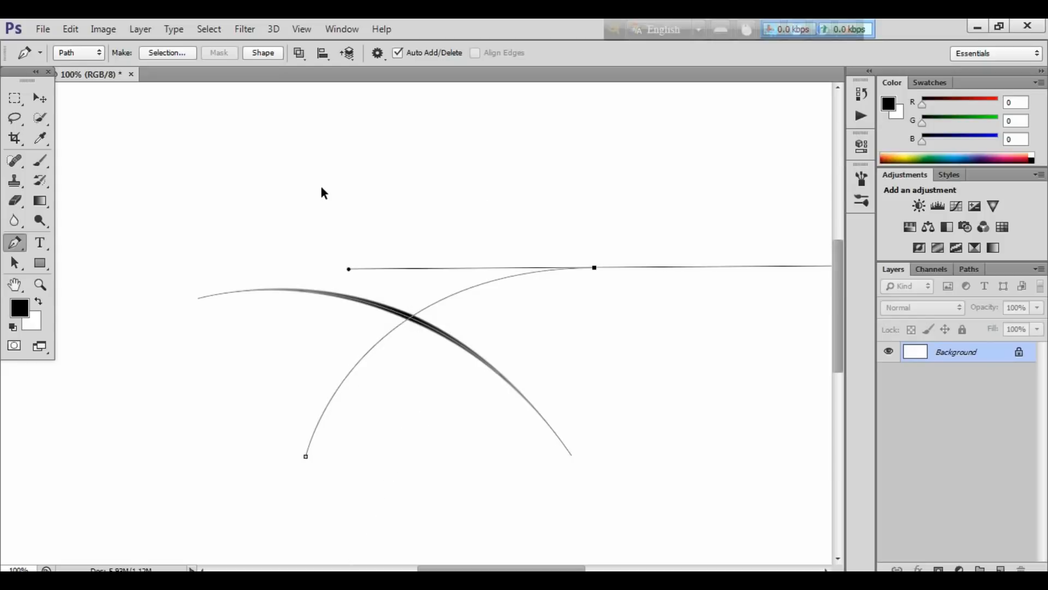
{"action": "key", "text": "ctrl+alt+z"}
{"action": "key", "text": "ctrl+alt+z"}
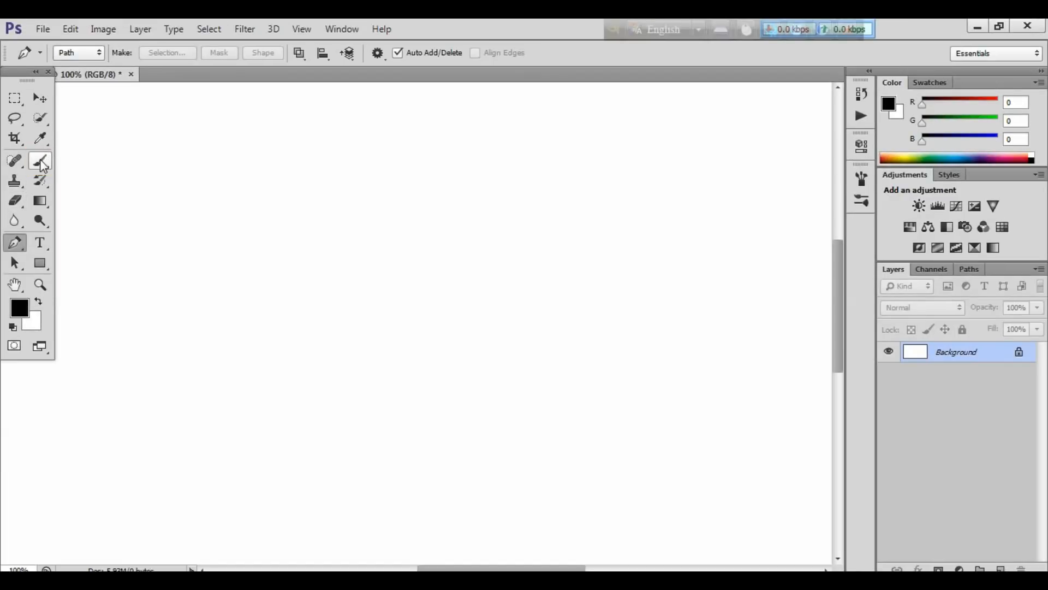
Choose the Brush tool with a round 8 px tip and set its hardness to 68%.
{"action": "left_click", "coordinate": [42, 163]}
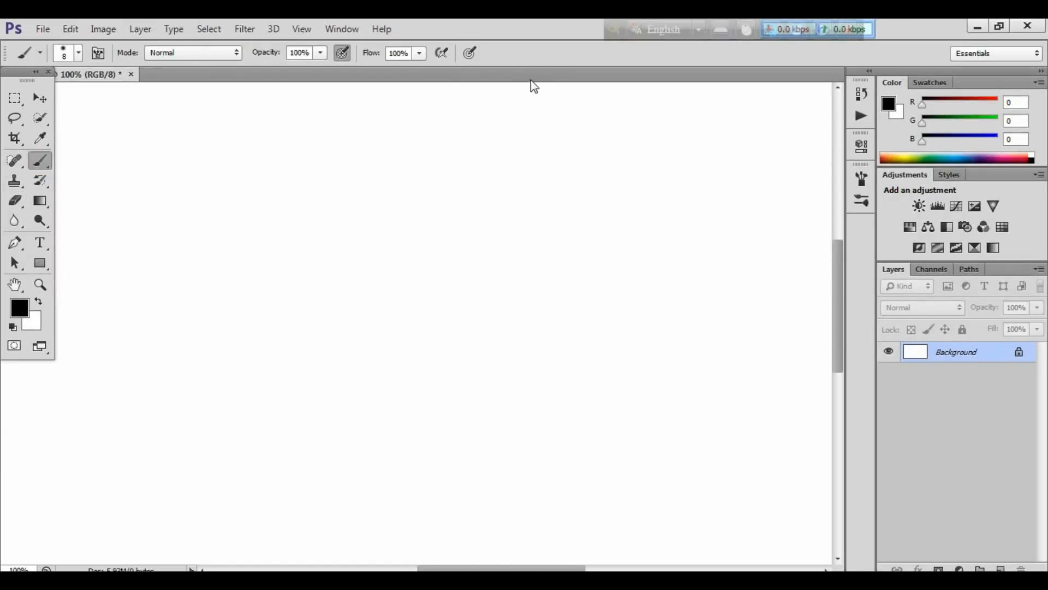
{"action": "left_click", "coordinate": [79, 55]}
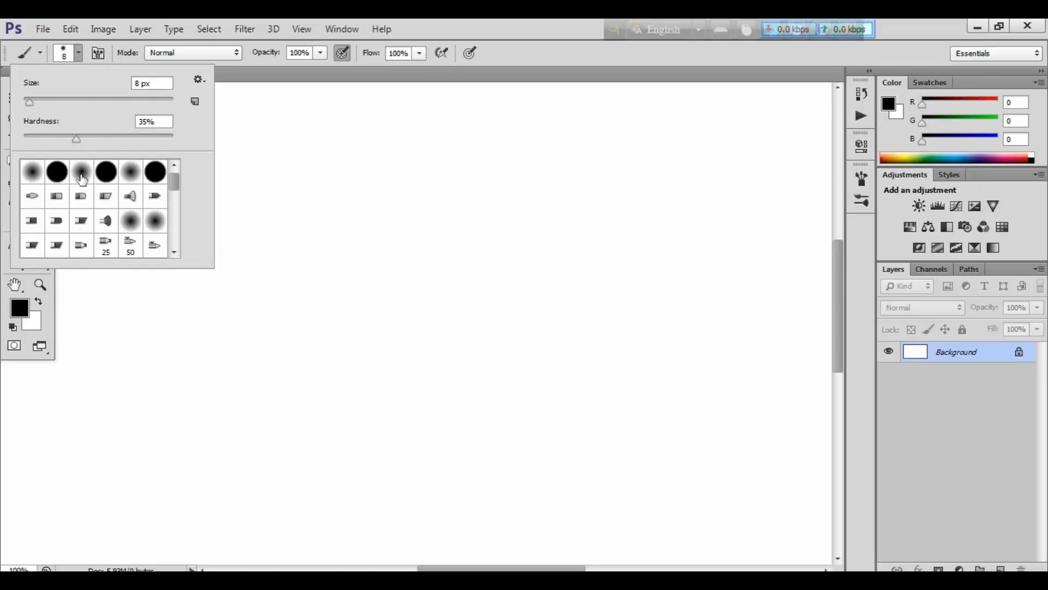
{"action": "left_click", "coordinate": [62, 177]}
{"action": "left_click_drag", "start_coordinate": [174, 140], "coordinate": [138, 141]}
{"action": "left_click", "coordinate": [518, 32]}
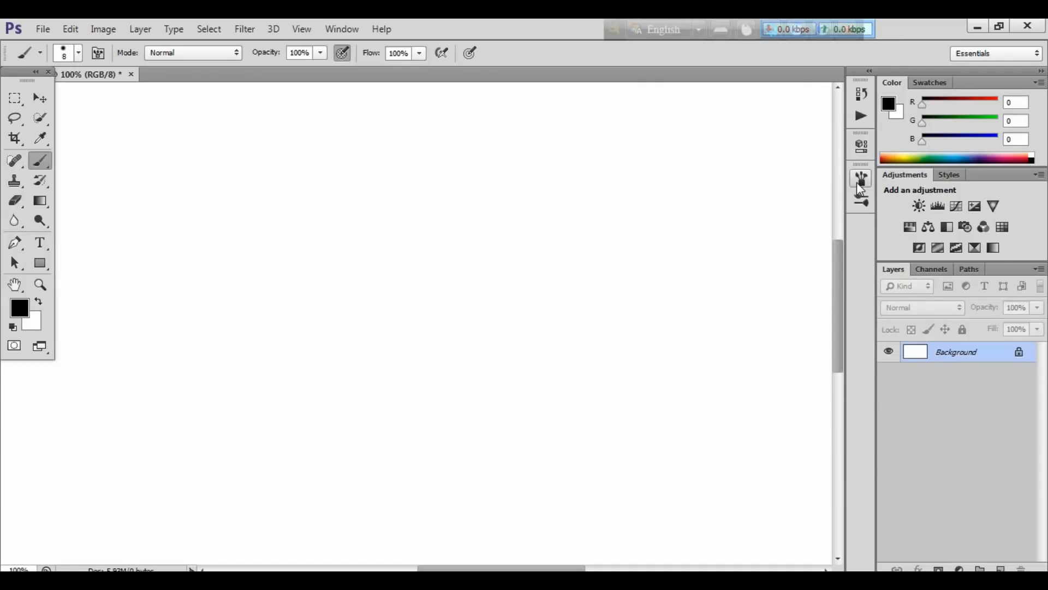
Set the brush tip's spacing to 3% and enable Shape Dynamics for the brush.
{"action": "left_click", "coordinate": [861, 180]}
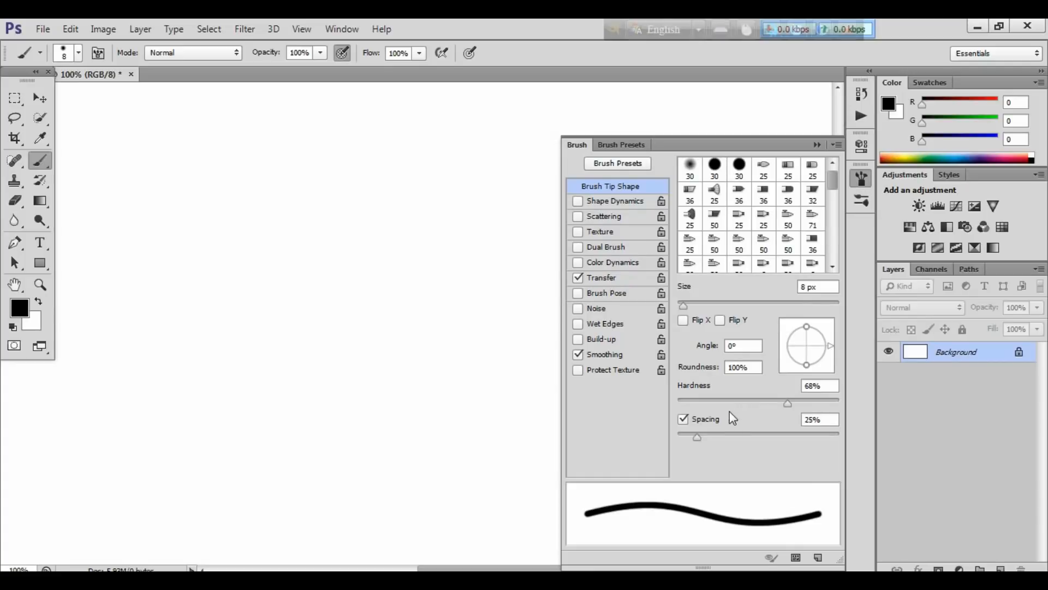
{"action": "left_click_drag", "start_coordinate": [692, 435], "coordinate": [680, 437]}
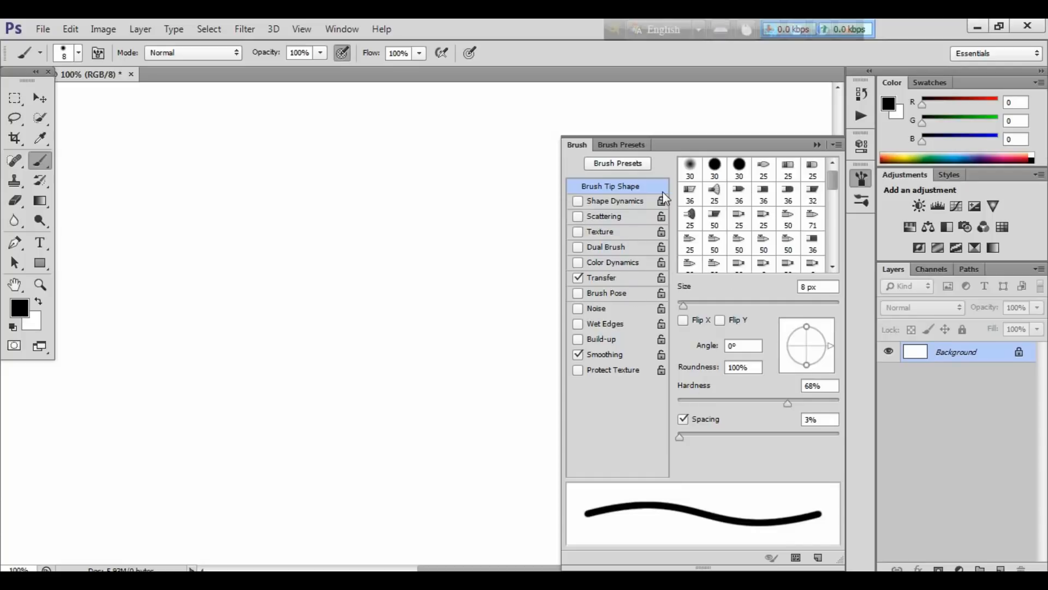
{"action": "key", "text": "ctrl+1"}
{"action": "left_click", "coordinate": [591, 202]}
{"action": "mouse_move", "coordinate": [591, 202]}
{"action": "left_mouse_down"}
{"action": "mouse_move", "coordinate": [553, 189]}
{"action": "mouse_move", "coordinate": [546, 198]}
{"action": "mouse_move", "coordinate": [565, 211]}
{"action": "mouse_move", "coordinate": [582, 200]}
{"action": "left_mouse_up"}
{"action": "key", "text": "Escape"}
{"action": "left_click", "coordinate": [585, 200]}
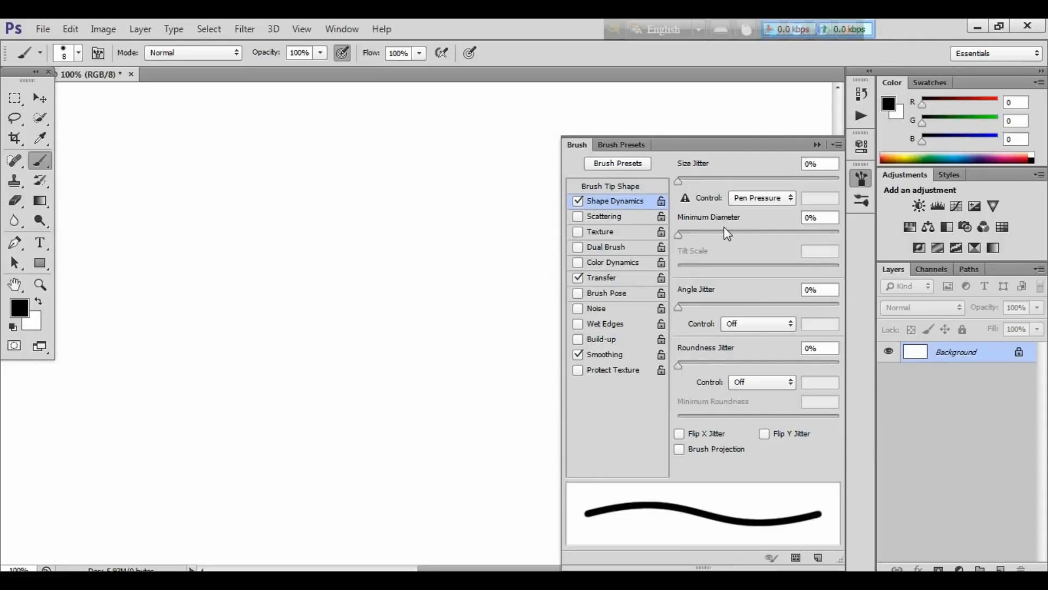
Set the Size Jitter control to Pen Pressure and close the brush settings.
{"action": "key", "text": "ctrl+1"}
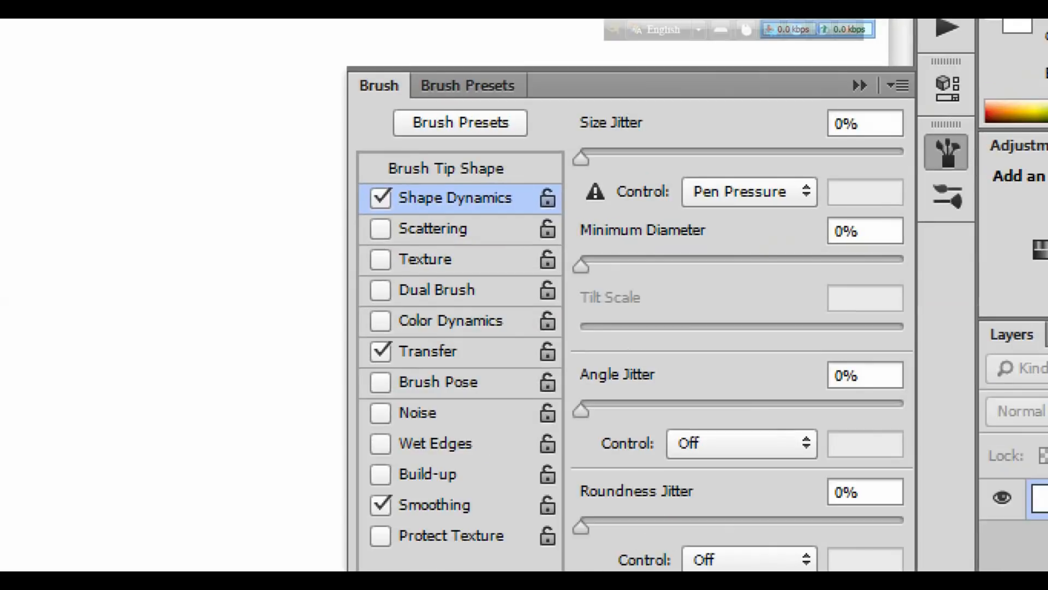
{"action": "left_click", "coordinate": [734, 188]}
{"action": "left_click_drag", "start_coordinate": [679, 169], "coordinate": [840, 218]}
{"action": "key", "text": "Escape"}
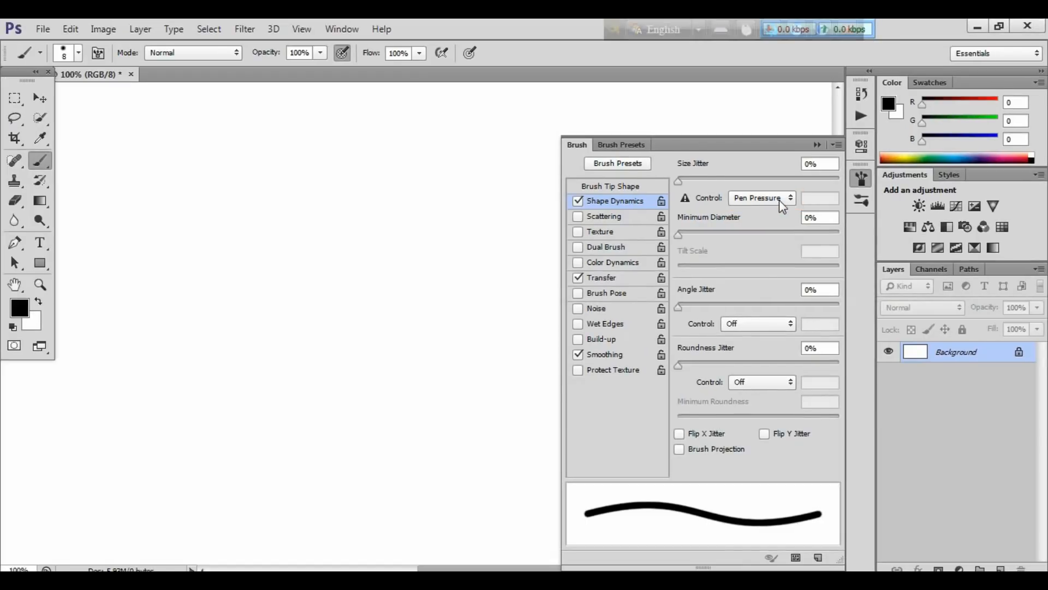
{"action": "left_click", "coordinate": [790, 200]}
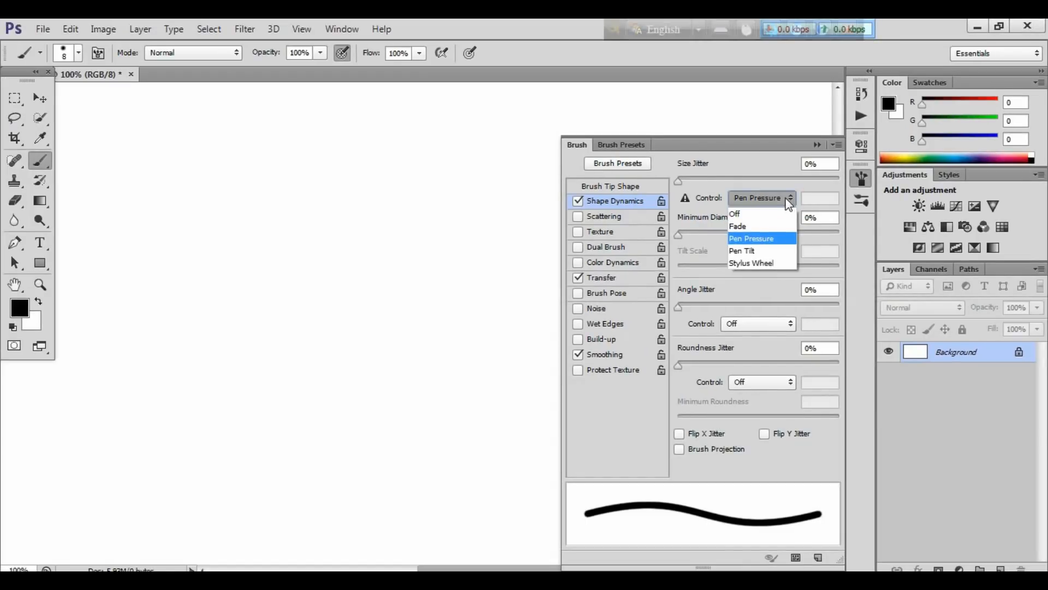
{"action": "left_click", "coordinate": [769, 240]}
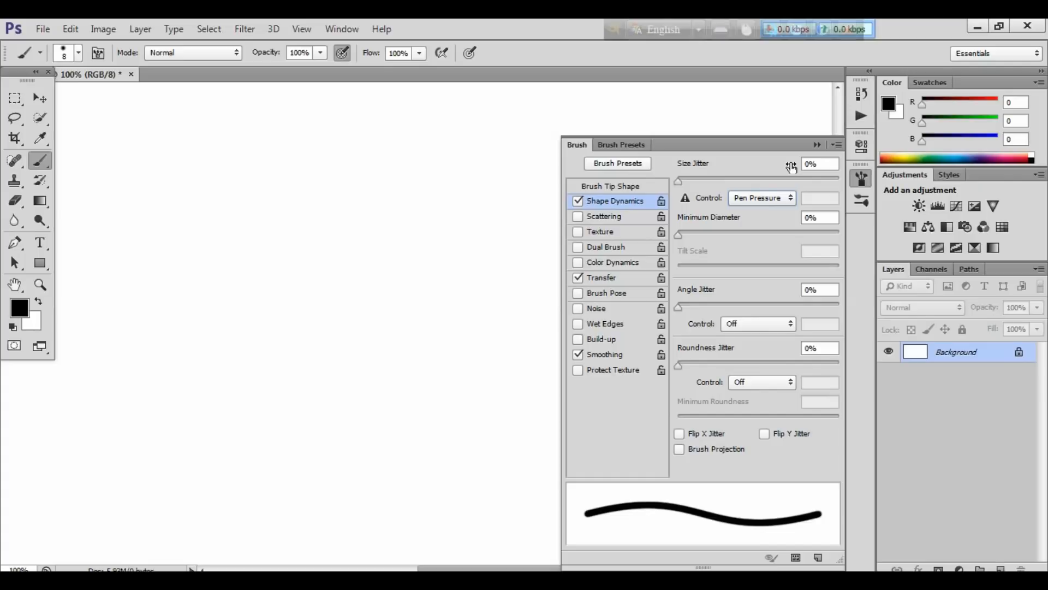
{"action": "left_click", "coordinate": [817, 144]}
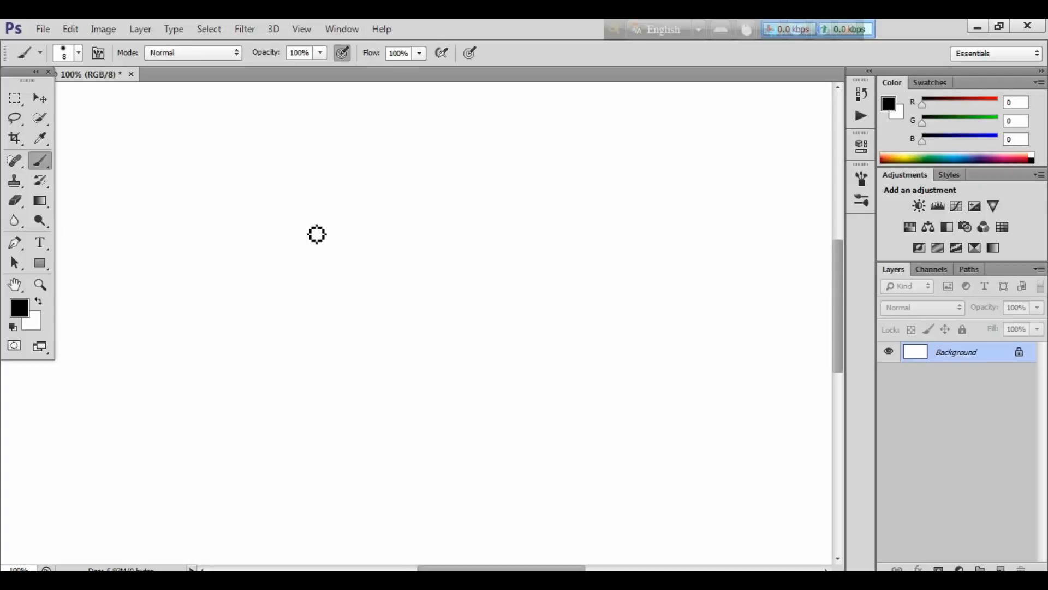
Draw an open two-point path with the Pen tool in Path mode, arcing down across the blank canvas.
{"action": "key", "text": "p"}
{"action": "left_click", "coordinate": [243, 201]}
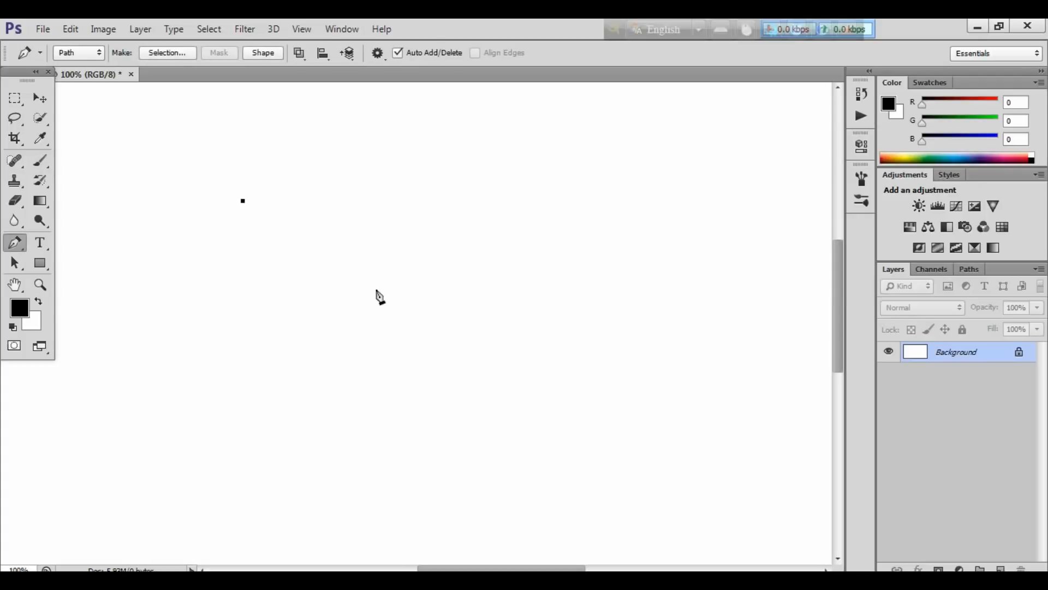
{"action": "left_click_drag", "start_coordinate": [442, 339], "coordinate": [488, 488]}
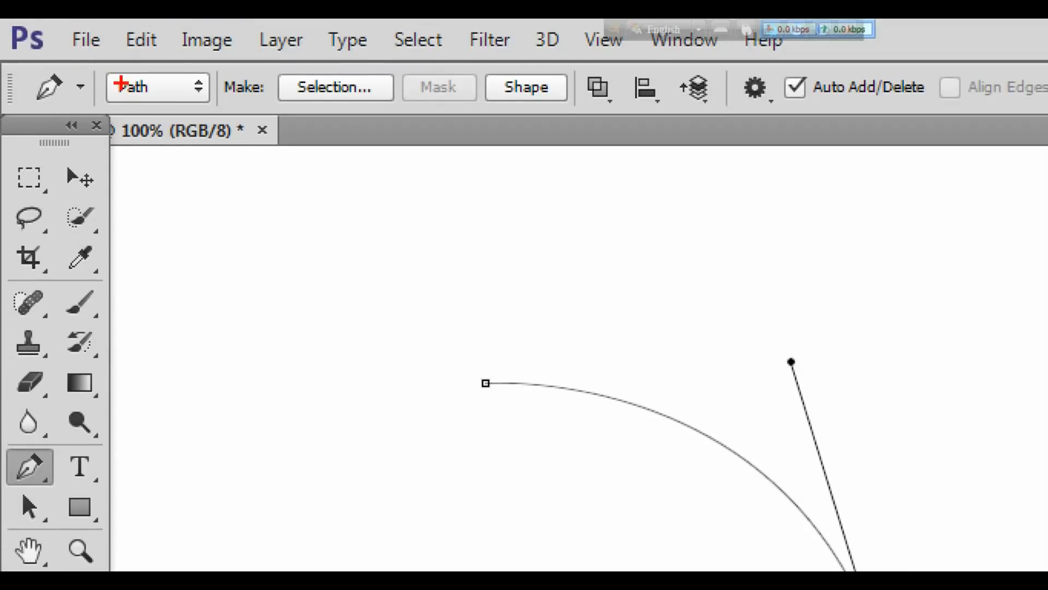
{"action": "mouse_move", "coordinate": [107, 72]}
{"action": "left_mouse_down"}
{"action": "mouse_move", "coordinate": [185, 104]}
{"action": "mouse_move", "coordinate": [216, 104]}
{"action": "left_mouse_up"}
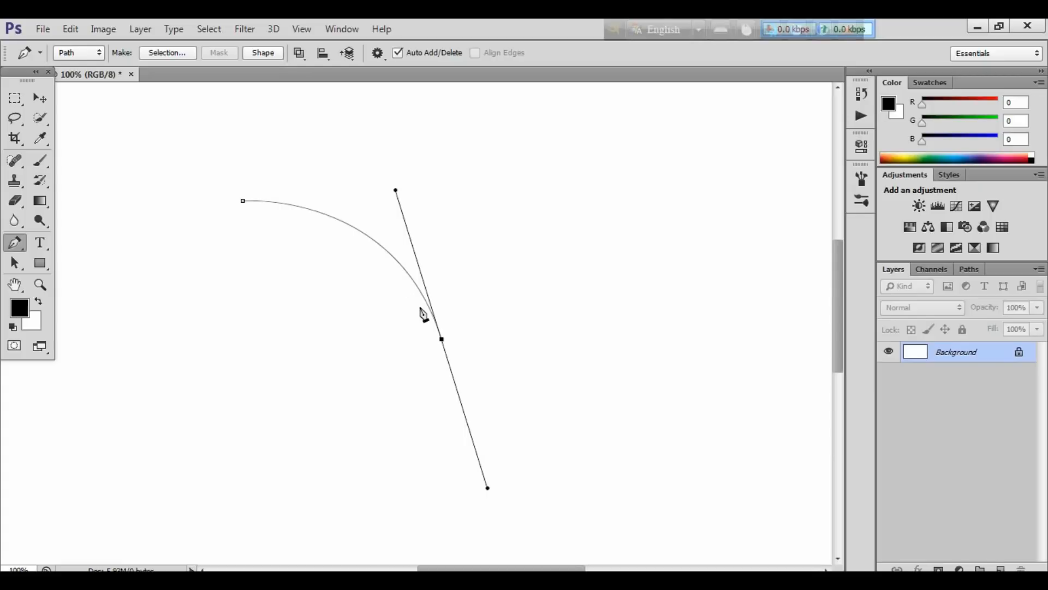
Stroke the curved path with the Brush and Simulate Pressure enabled, and hide the path outline.
{"action": "right_click", "coordinate": [361, 246]}
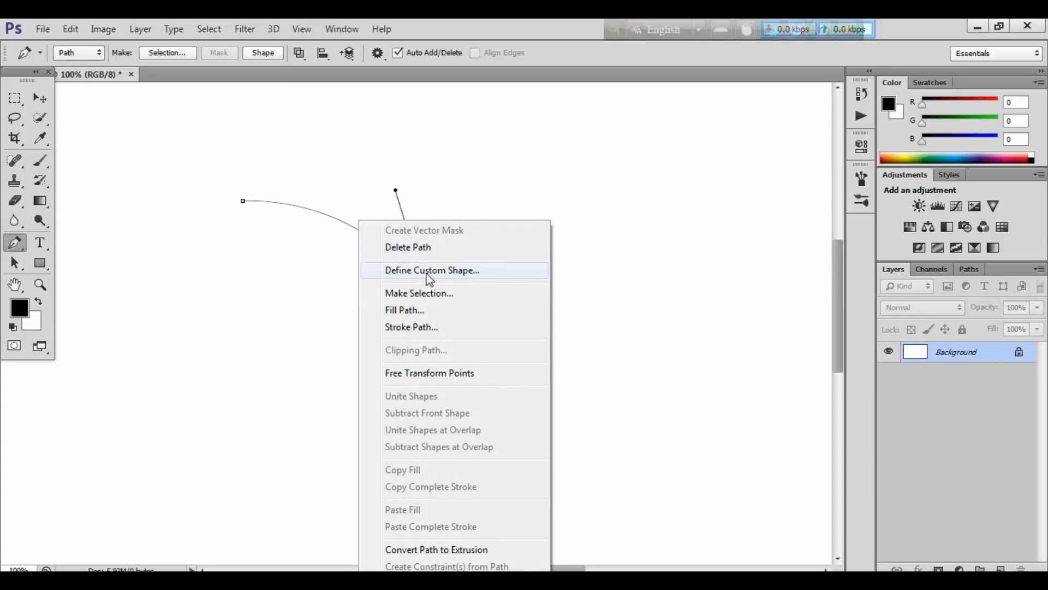
{"action": "left_click", "coordinate": [430, 334]}
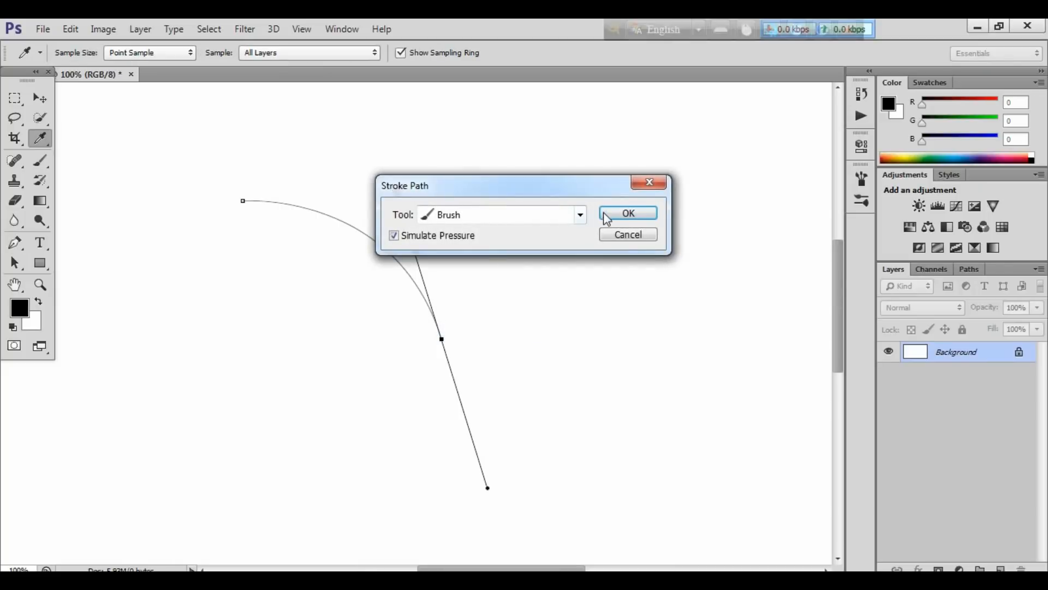
{"action": "left_click", "coordinate": [580, 216]}
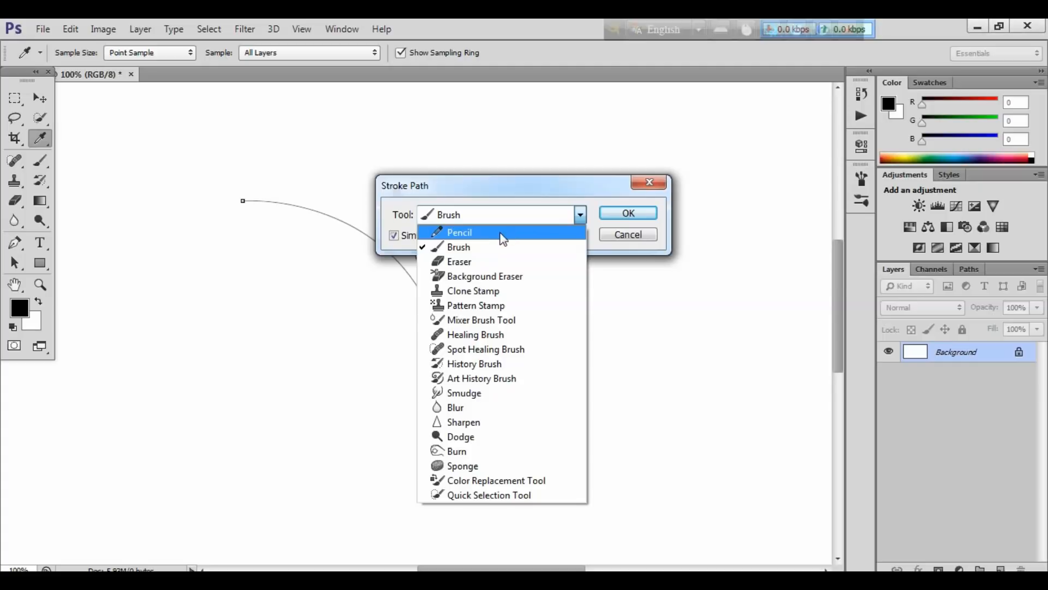
{"action": "left_click", "coordinate": [495, 241]}
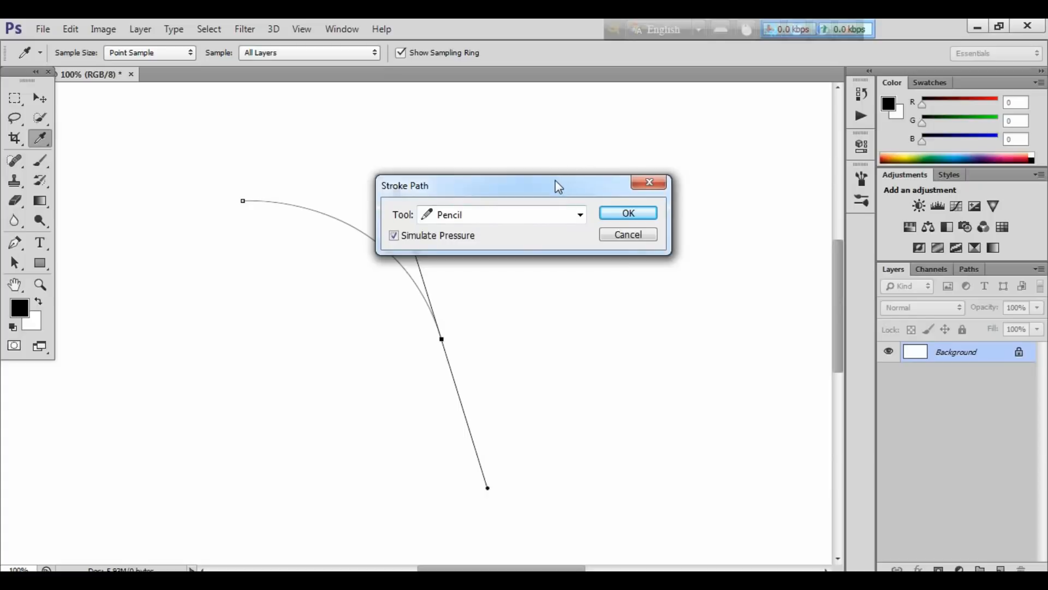
{"action": "left_click_drag", "start_coordinate": [554, 185], "coordinate": [535, 185]}
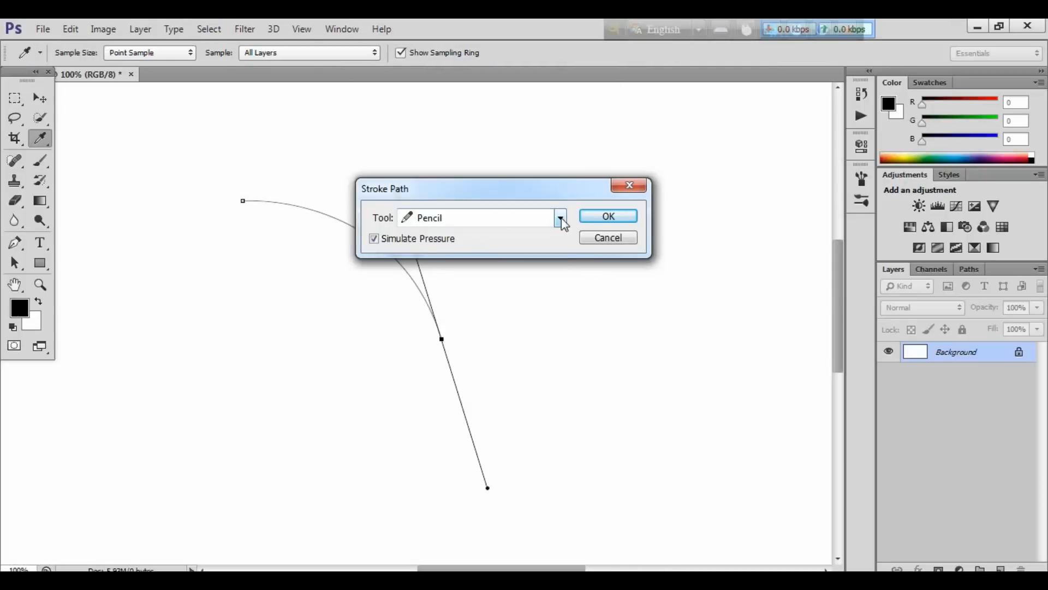
{"action": "left_click", "coordinate": [560, 220]}
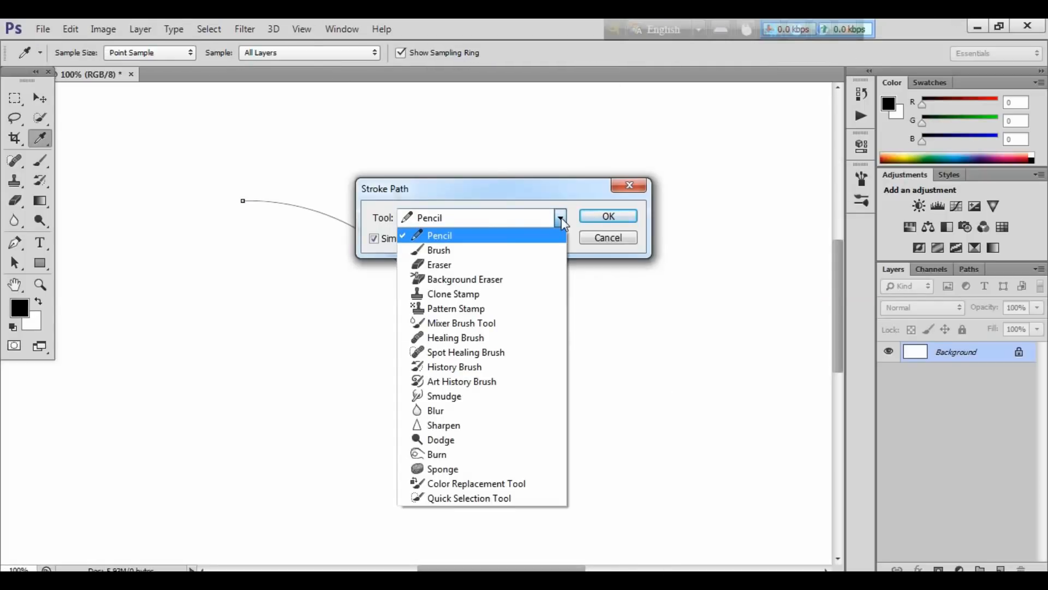
{"action": "left_click", "coordinate": [445, 251]}
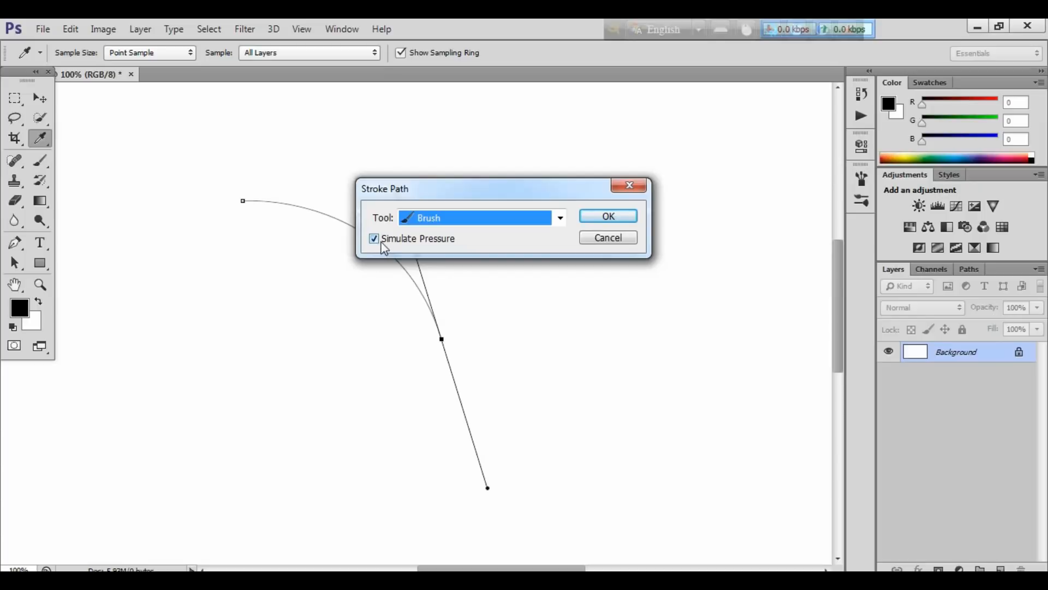
{"action": "left_click", "coordinate": [610, 220]}
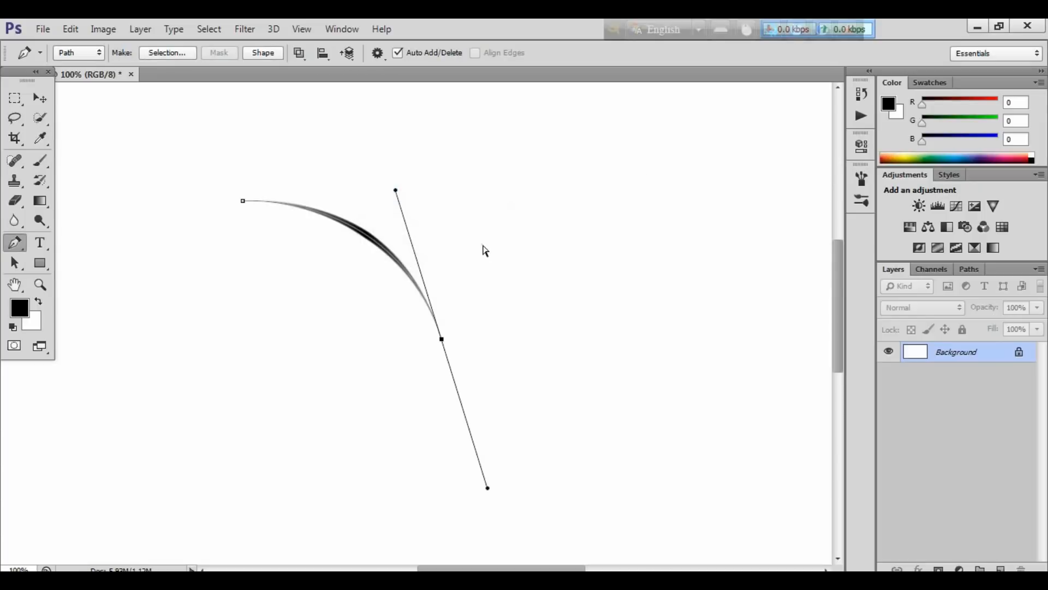
{"action": "key", "text": "ctrl+h"}
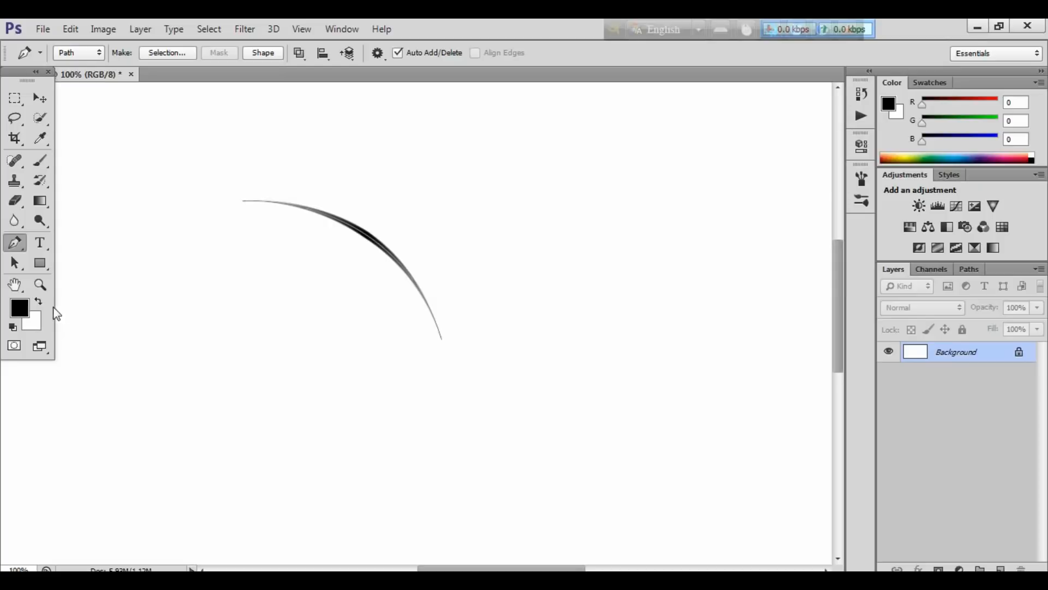
Set the foreground colour to red dd1212.
{"action": "left_click", "coordinate": [24, 312]}
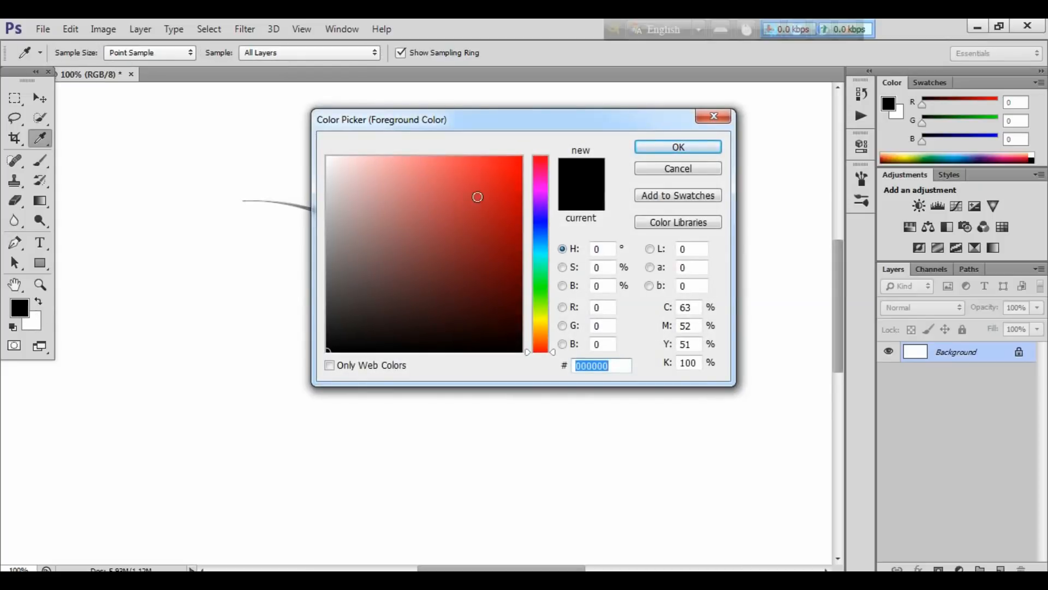
{"action": "left_click", "coordinate": [506, 182]}
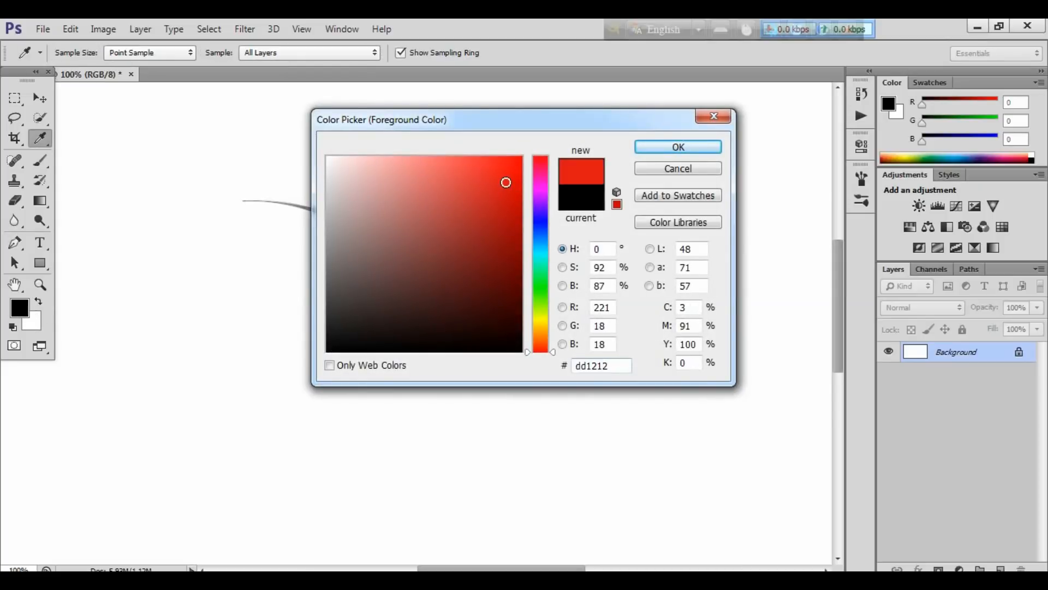
{"action": "left_click", "coordinate": [691, 148]}
Draw a second curved Pen path that crosses the black tapered stroke.
{"action": "key", "text": "p"}
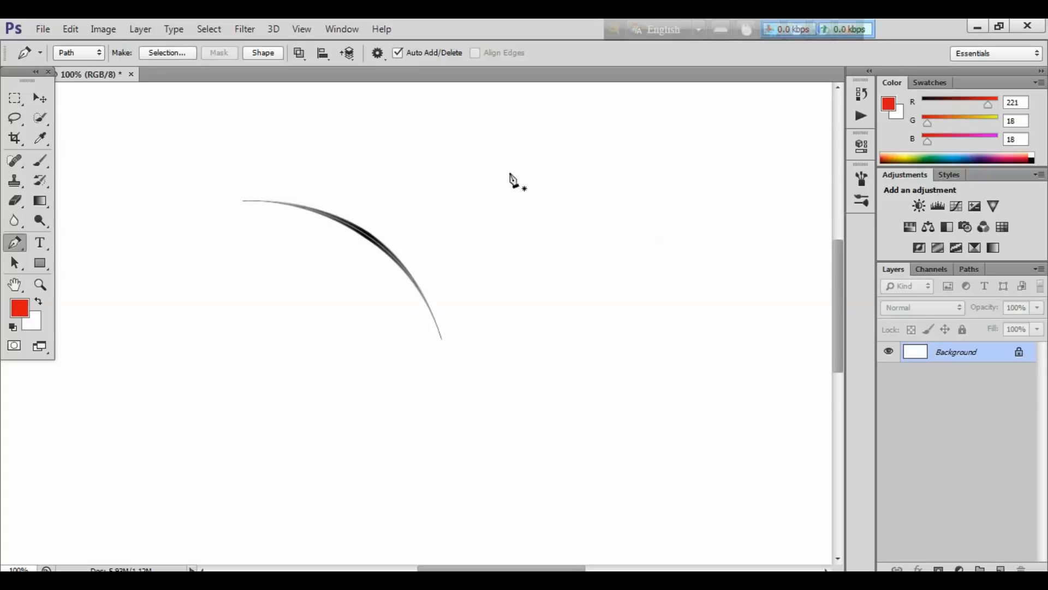
{"action": "left_click", "coordinate": [442, 184]}
{"action": "left_click_drag", "start_coordinate": [327, 327], "coordinate": [327, 456]}
Stroke the second curve's subpath with the red Brush and Simulate Pressure enabled, and dismiss its path outline.
{"action": "right_click", "coordinate": [381, 218]}
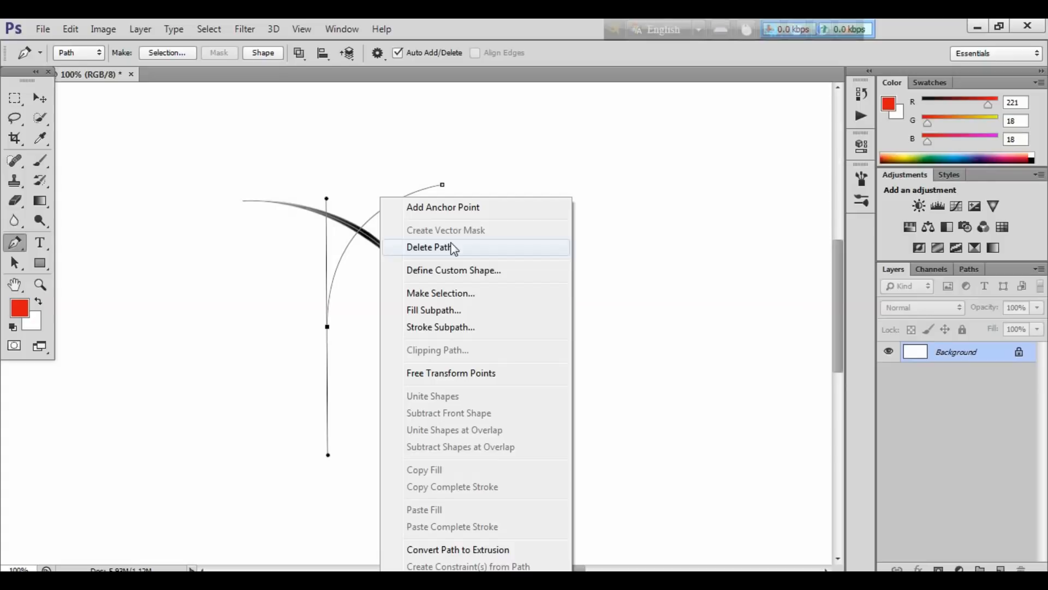
{"action": "left_click", "coordinate": [435, 328]}
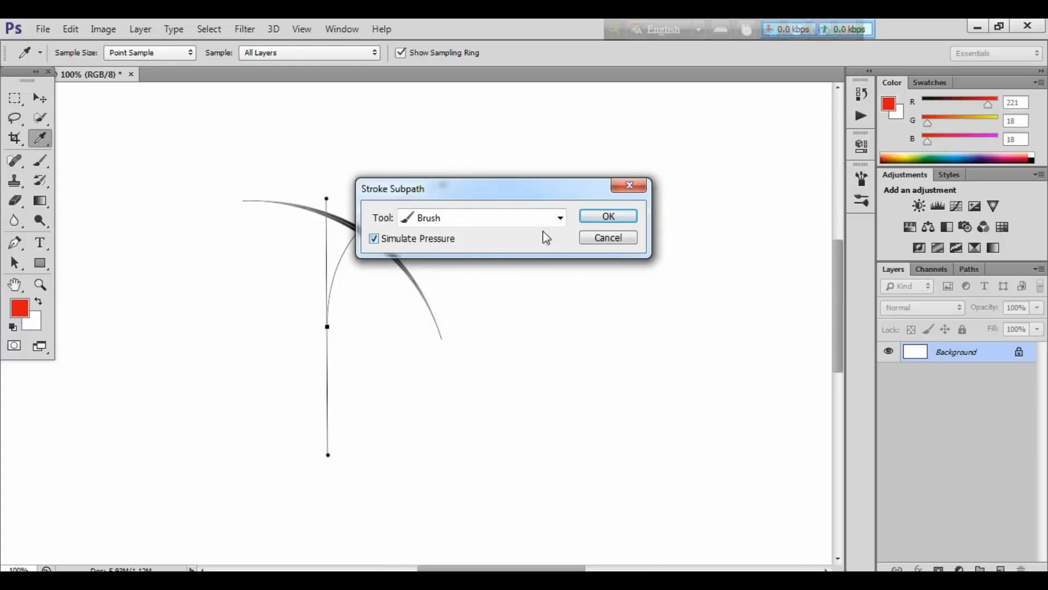
{"action": "left_click", "coordinate": [620, 217]}
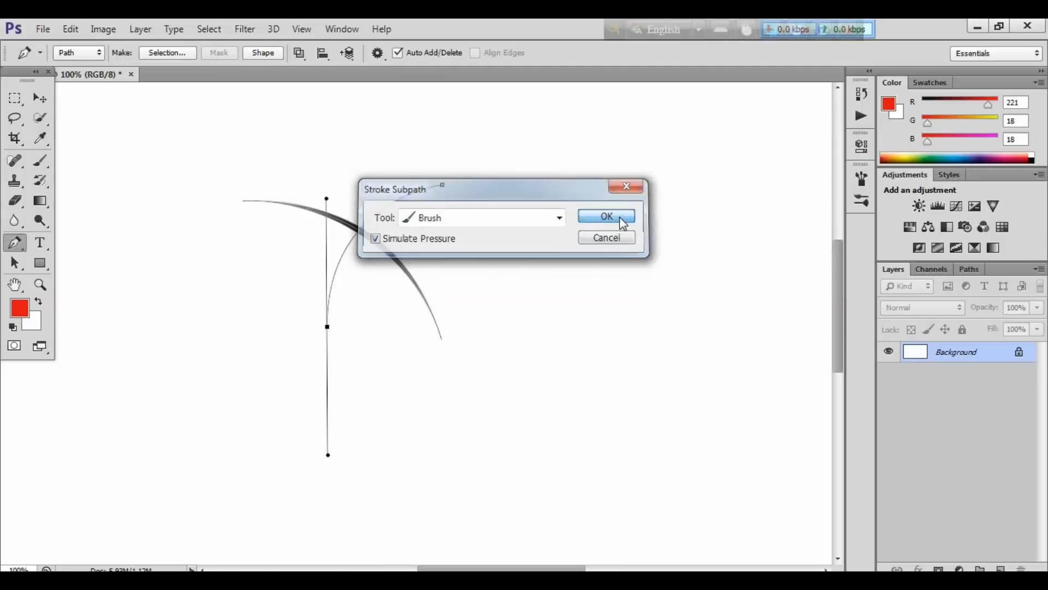
{"action": "key", "text": "Return"}
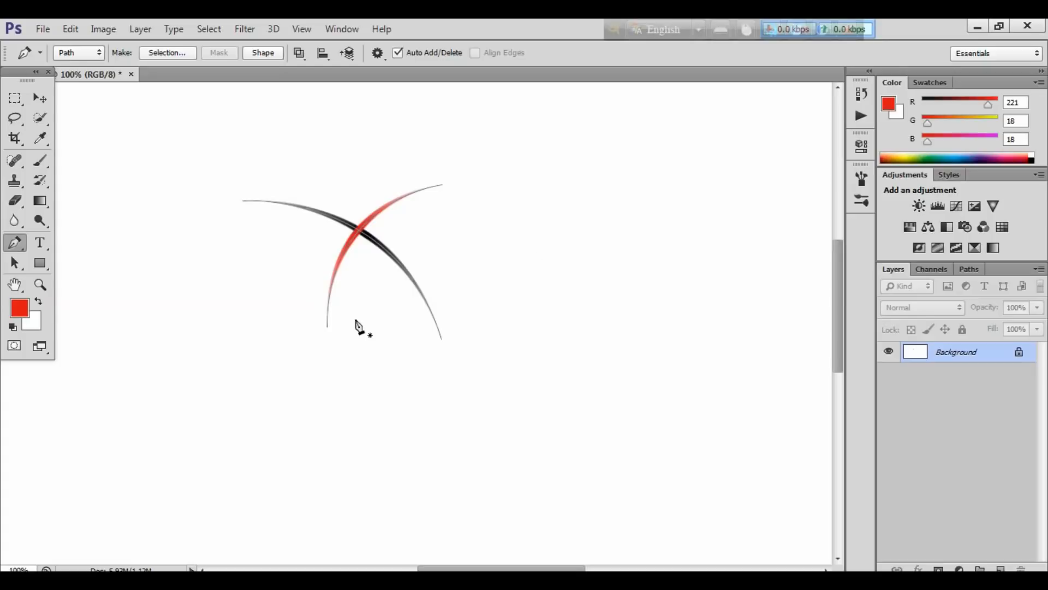
Draw a nearly horizontal straight path with two Pen anchor points below the crossed strokes.
{"action": "left_click", "coordinate": [250, 354]}
{"action": "key", "text": "ctrl+1"}
{"action": "left_click", "coordinate": [245, 355]}
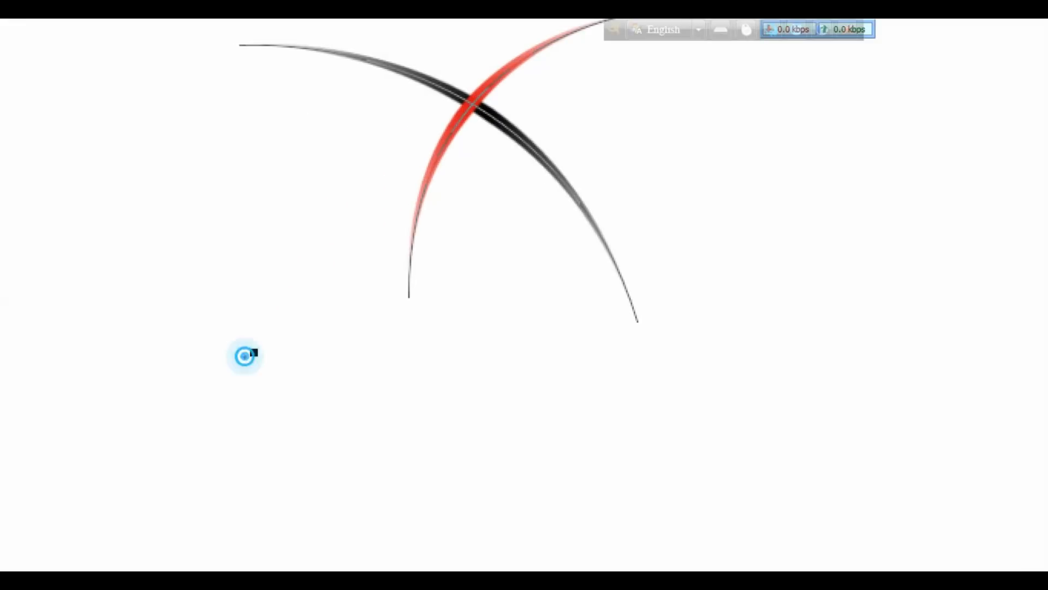
{"action": "left_click_drag", "start_coordinate": [230, 320], "coordinate": [274, 371]}
{"action": "key", "text": "Escape"}
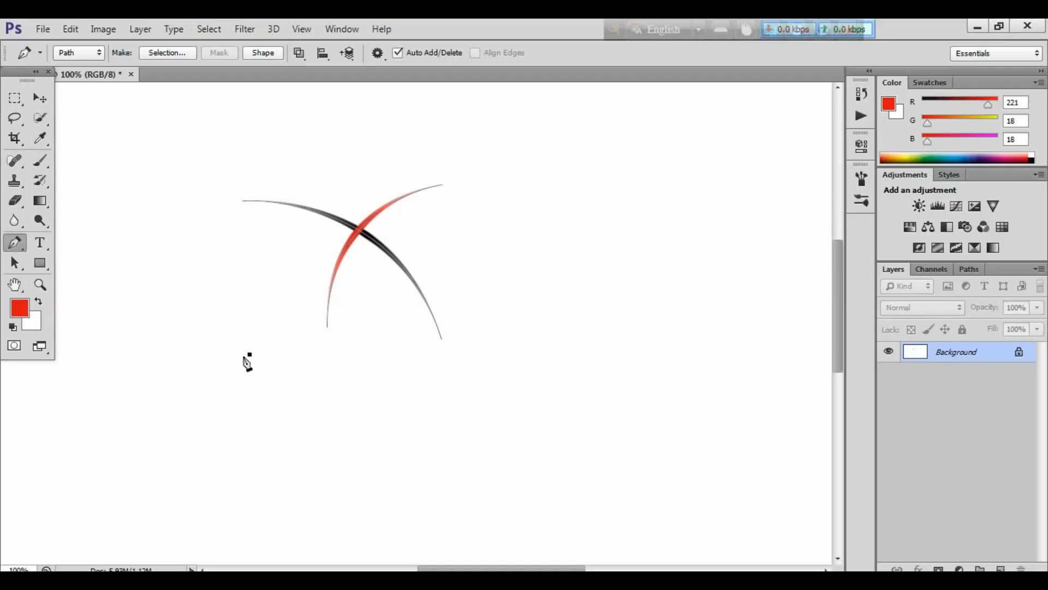
{"action": "left_click", "coordinate": [513, 352]}
{"action": "key", "text": "ctrl+1"}
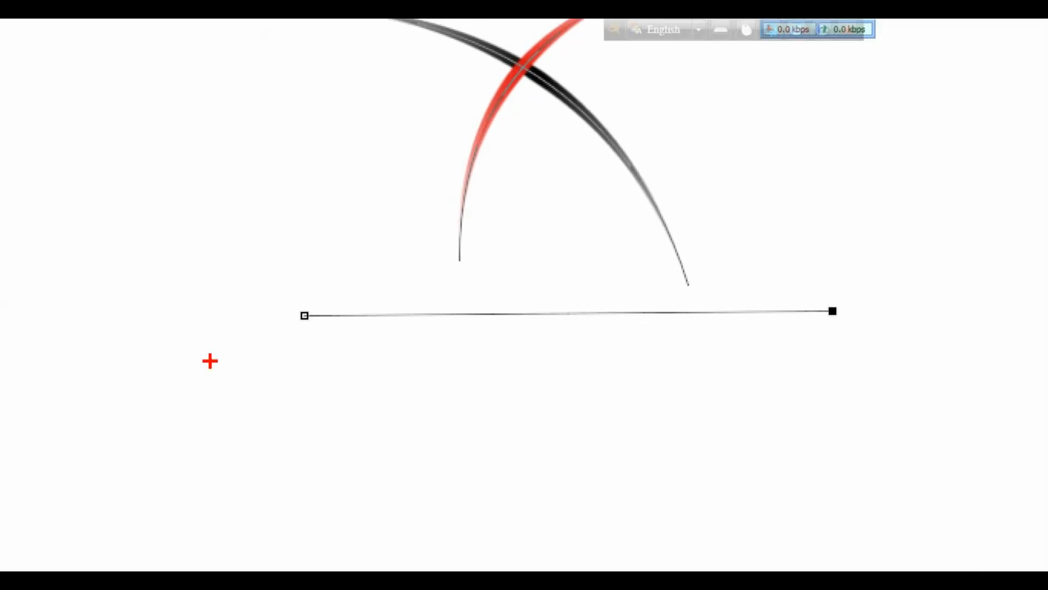
{"action": "left_click_drag", "start_coordinate": [290, 288], "coordinate": [323, 335]}
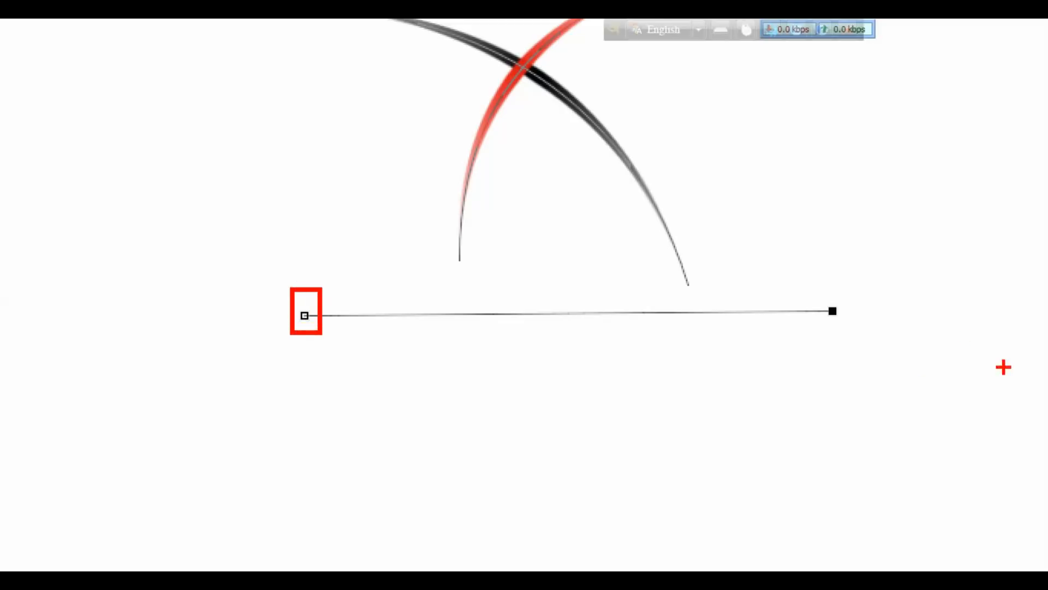
{"action": "left_click_drag", "start_coordinate": [815, 277], "coordinate": [867, 339]}
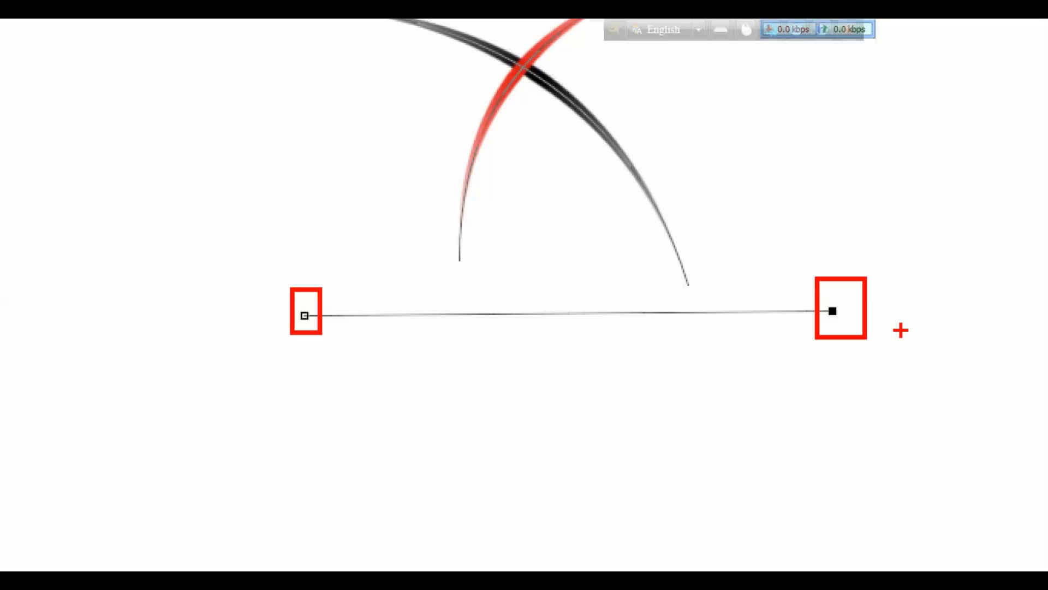
{"action": "key", "text": "Escape"}
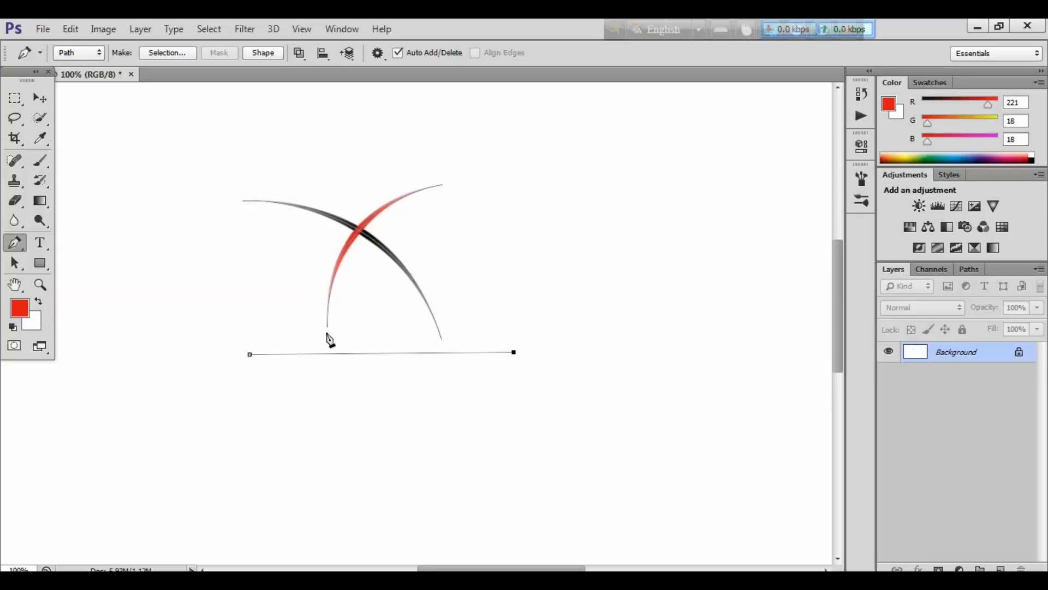
Undo the slanted line's end anchor and place a new one level with the start anchor, making the path exactly horizontal.
{"action": "key", "text": "ctrl+z"}
{"action": "key", "text": "ctrl+1"}
{"action": "left_click", "coordinate": [255, 302]}
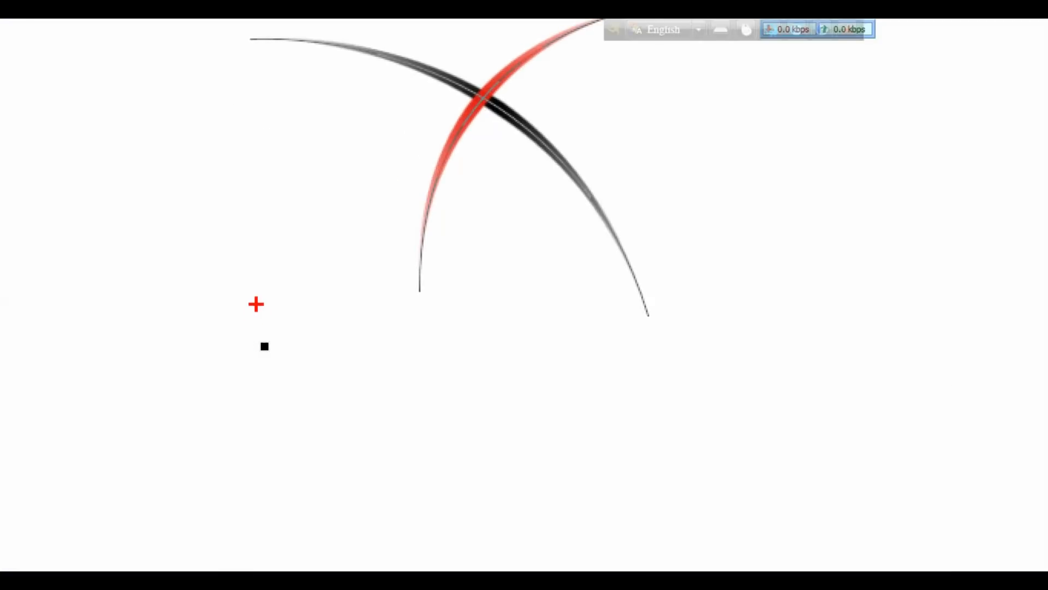
{"action": "left_click_drag", "start_coordinate": [242, 319], "coordinate": [286, 360]}
{"action": "key", "text": "Escape"}
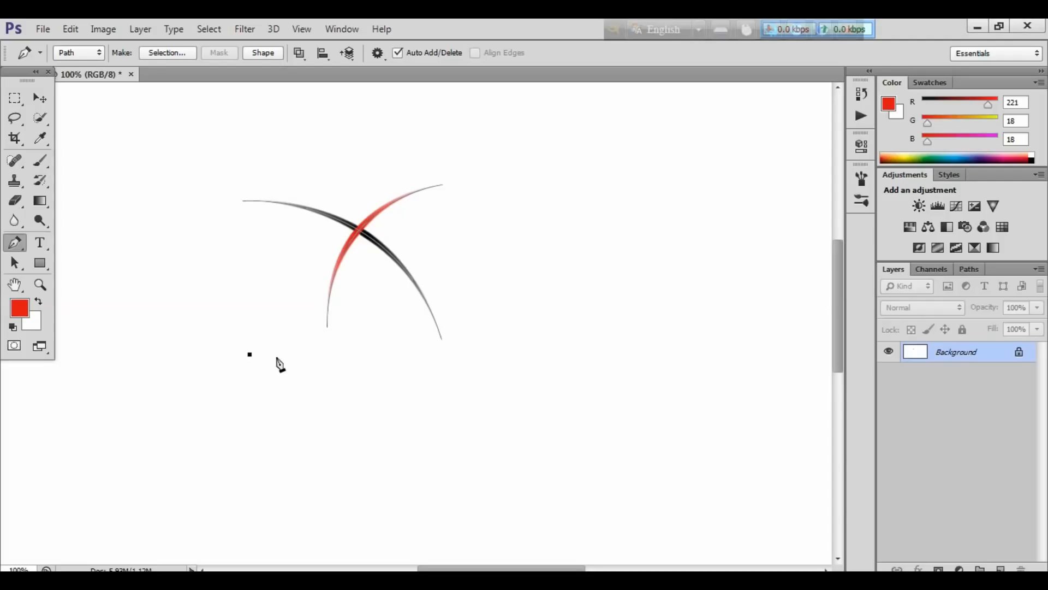
{"action": "left_click", "coordinate": [528, 354]}
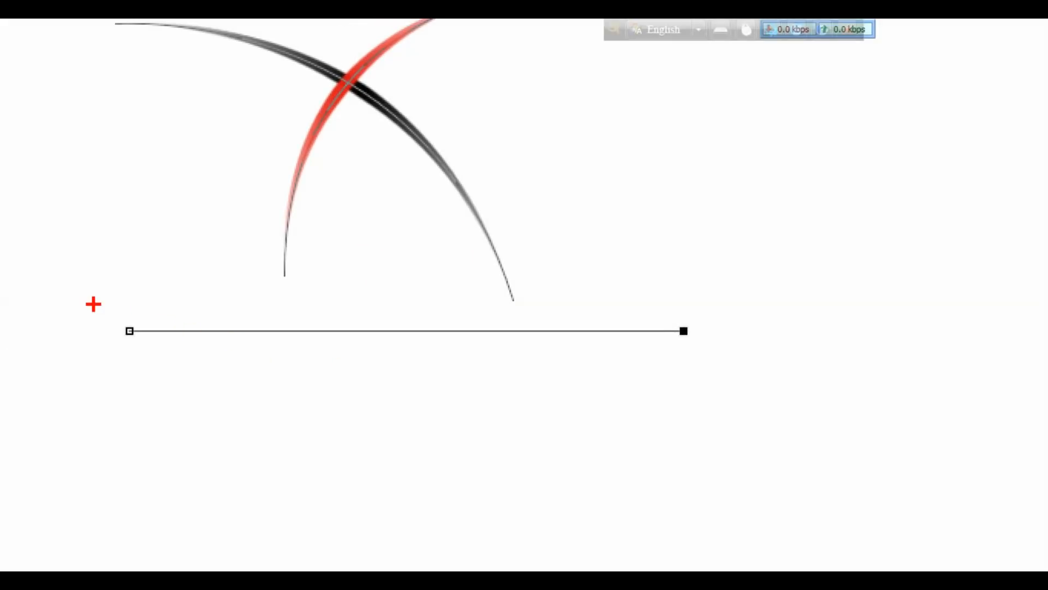
Extend the horizontal path into a closed triangle with its apex where the red and black strokes cross.
{"action": "mouse_move", "coordinate": [93, 303]}
{"action": "left_mouse_down"}
{"action": "mouse_move", "coordinate": [439, 405]}
{"action": "mouse_move", "coordinate": [739, 391]}
{"action": "left_mouse_up"}
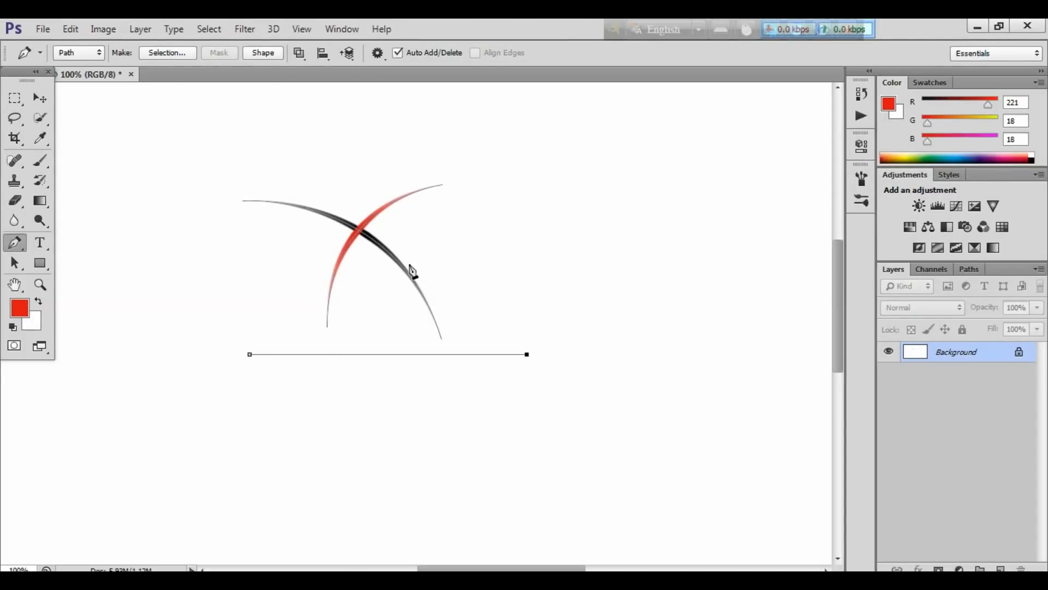
{"action": "left_click", "coordinate": [359, 232]}
{"action": "left_click", "coordinate": [250, 355]}
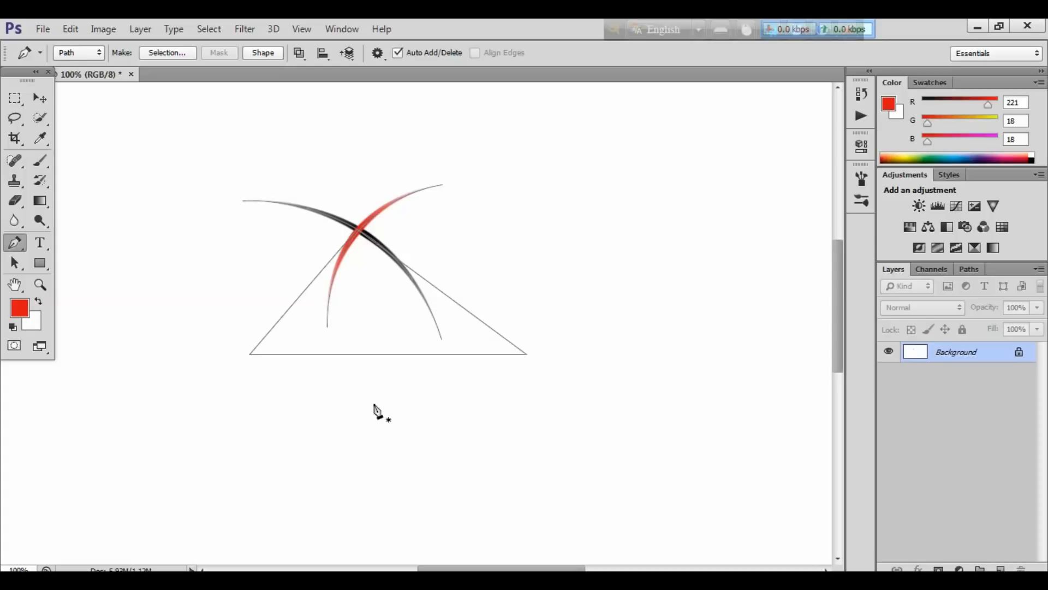
Start a separate Pen path below the triangle with a horizontal segment followed by a short vertical segment downward.
{"action": "left_click", "coordinate": [268, 403]}
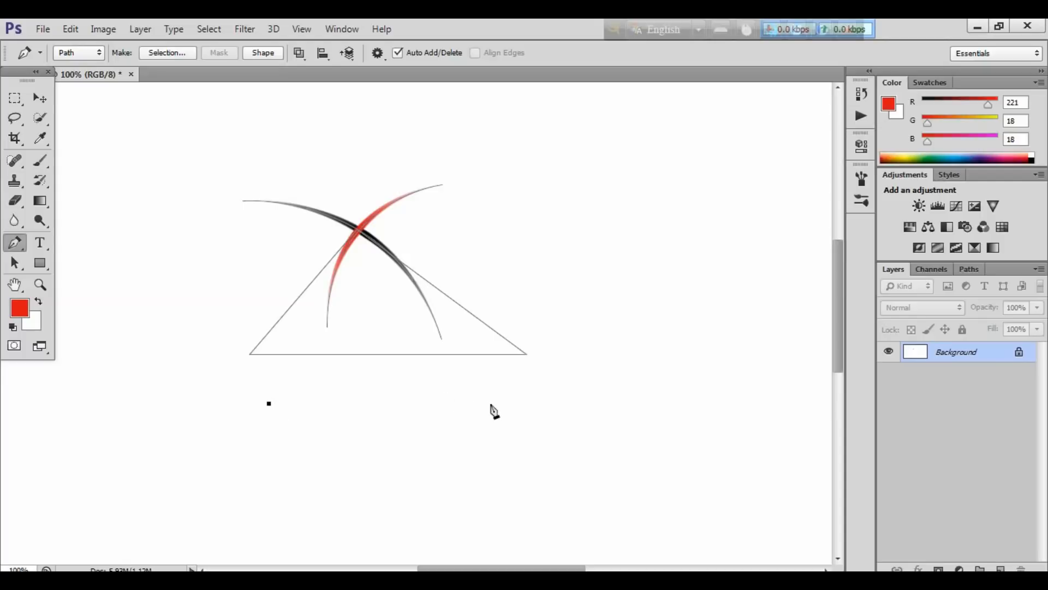
{"action": "left_click", "coordinate": [564, 446], "text": "shift"}
{"action": "left_click", "coordinate": [564, 445]}
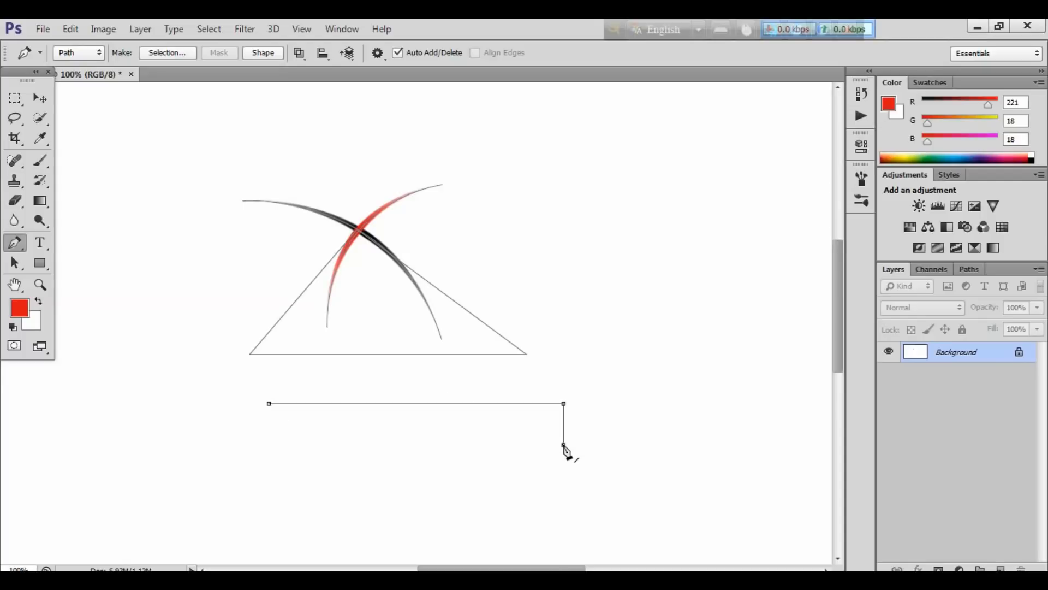
Undo the path's last two anchors and redraw a constrained horizontal segment followed by a vertical segment upward.
{"action": "key", "text": "ctrl+z"}
{"action": "key", "text": "ctrl+alt+z"}
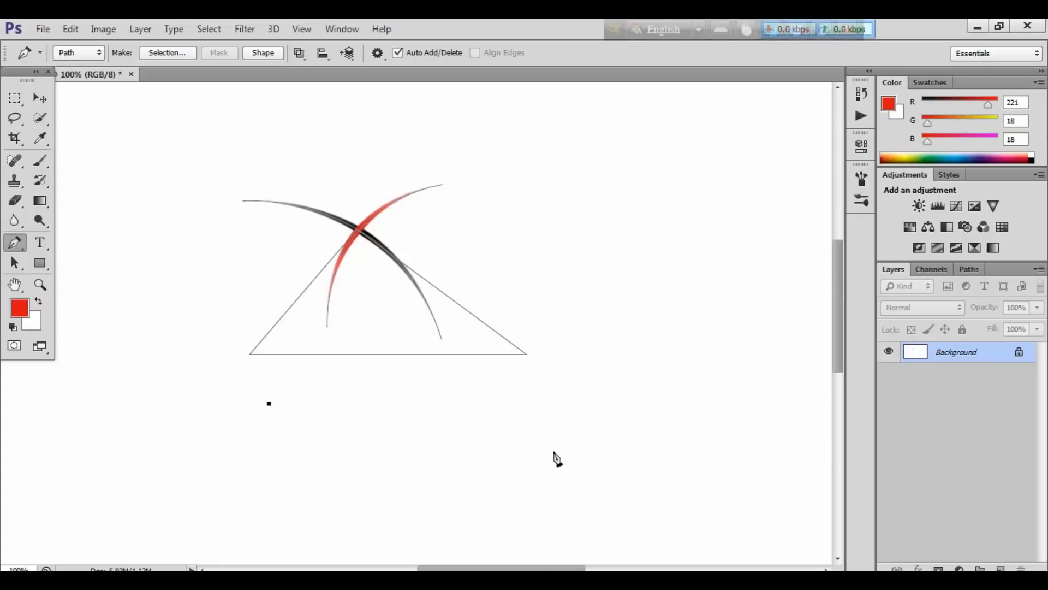
{"action": "left_click", "coordinate": [555, 454], "text": "shift"}
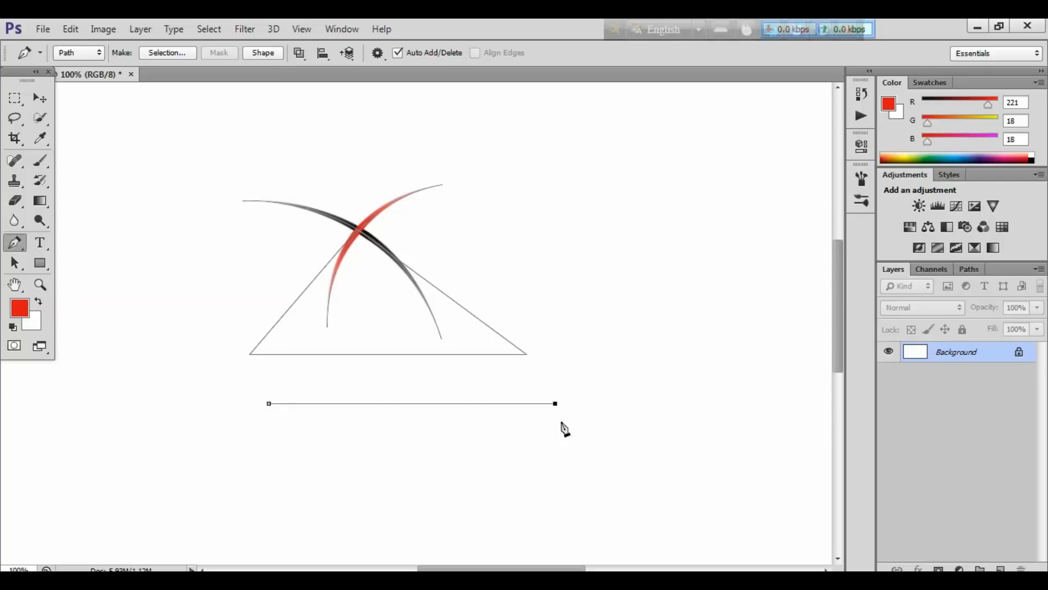
{"action": "left_click", "coordinate": [587, 318], "text": "shift"}
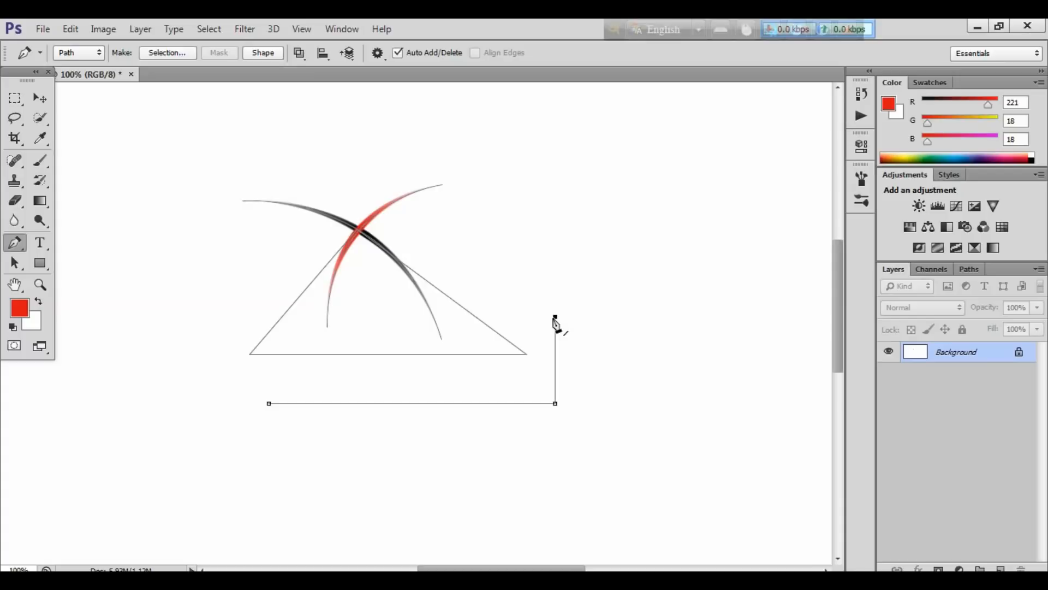